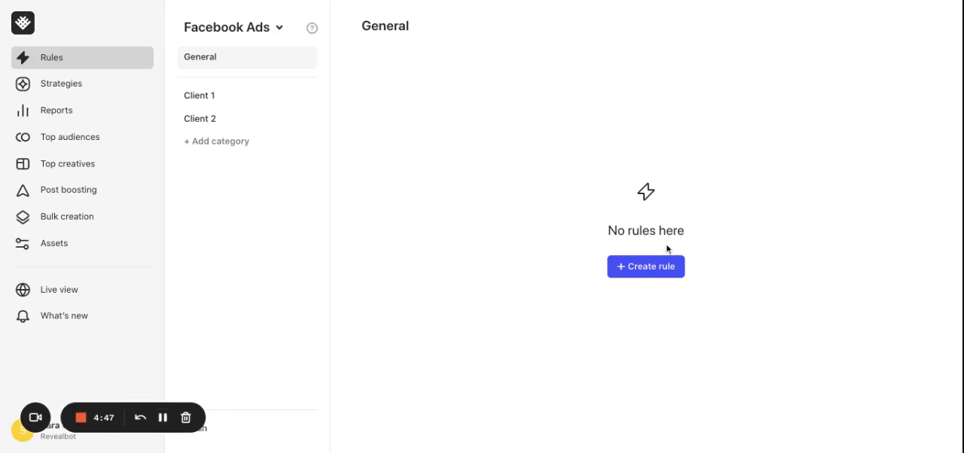
Step: Create a new Facebook Ads rule from scratch and name it "Pause ads"
click(645, 269)
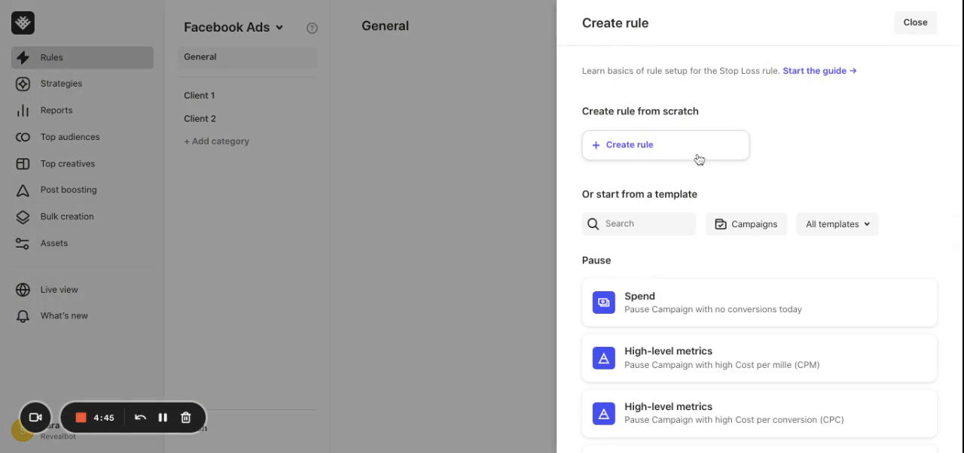
click(657, 147)
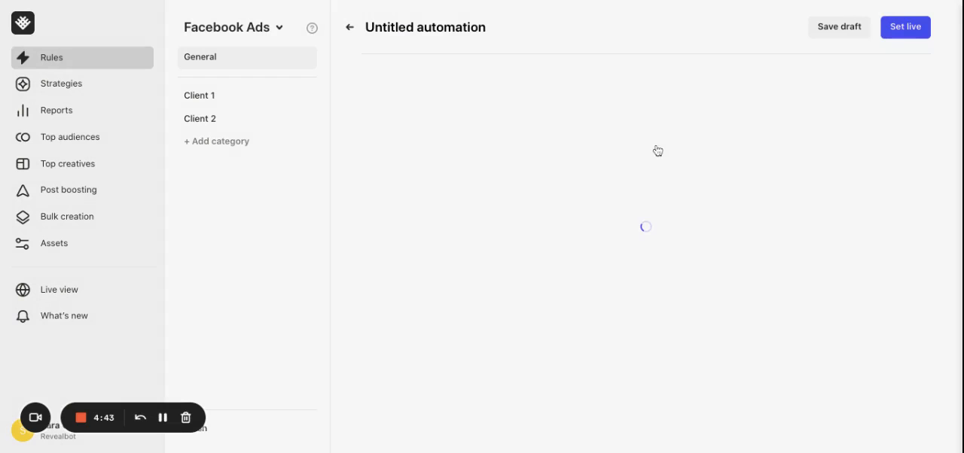
drag(435, 28, 490, 28)
key(ctrl+a)
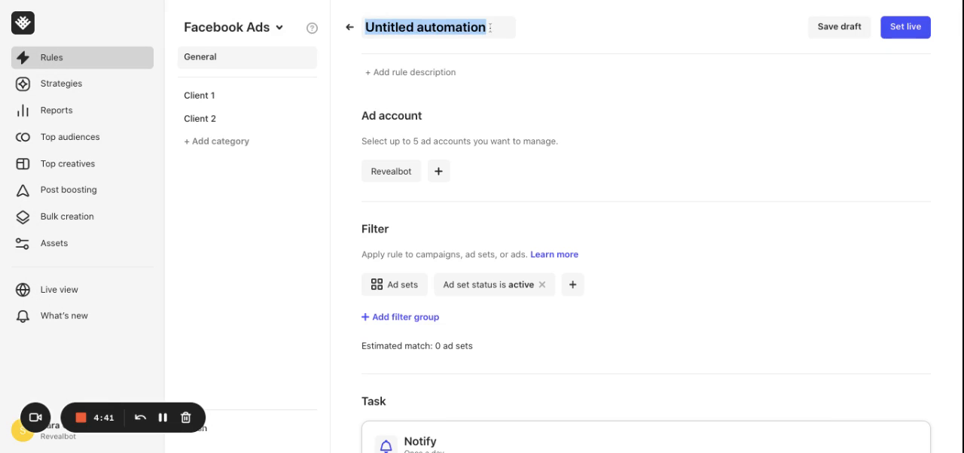
text(Pause ads)
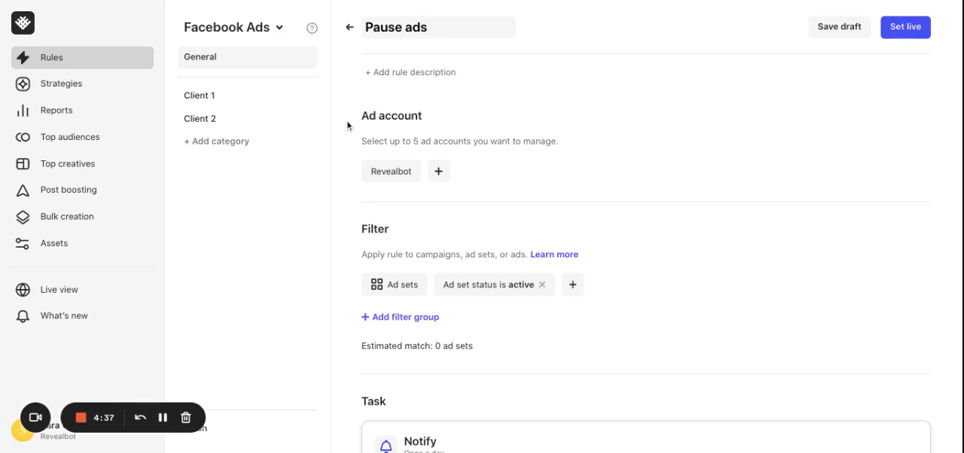
Step: Apply the rule to Ads and replace the ad set status filter with Ad status is active
click(394, 285)
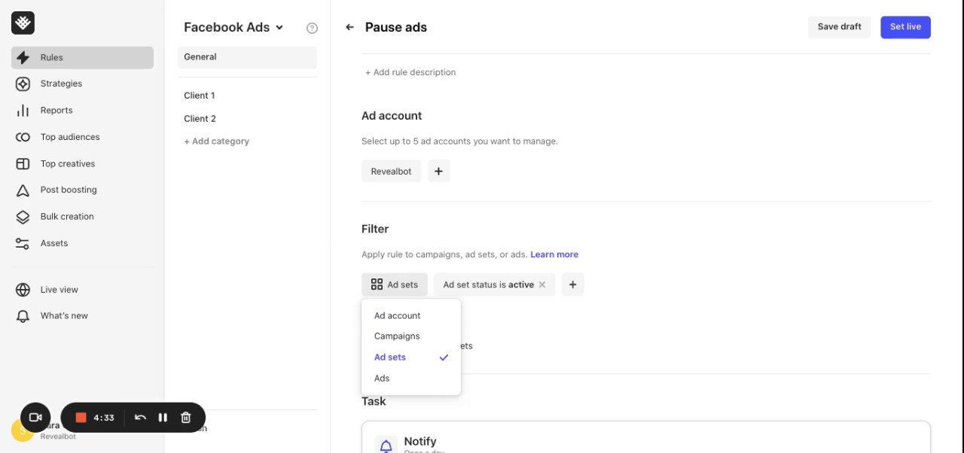
click(381, 381)
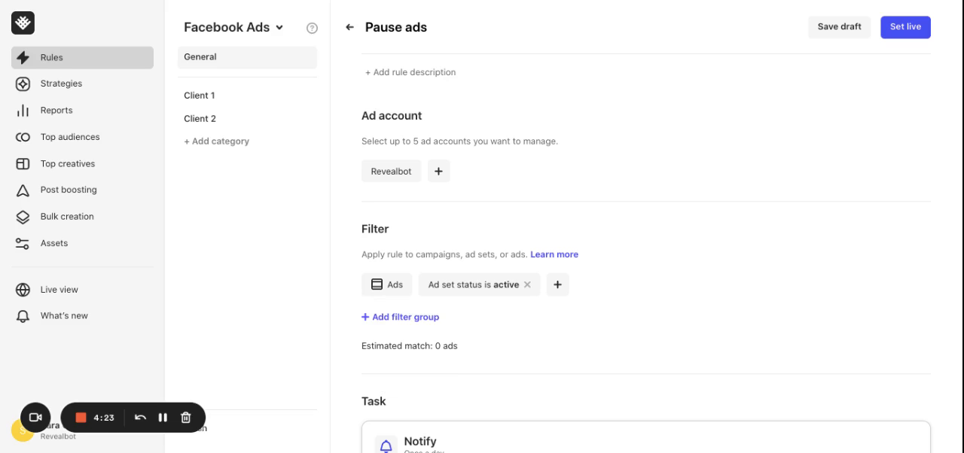
click(527, 286)
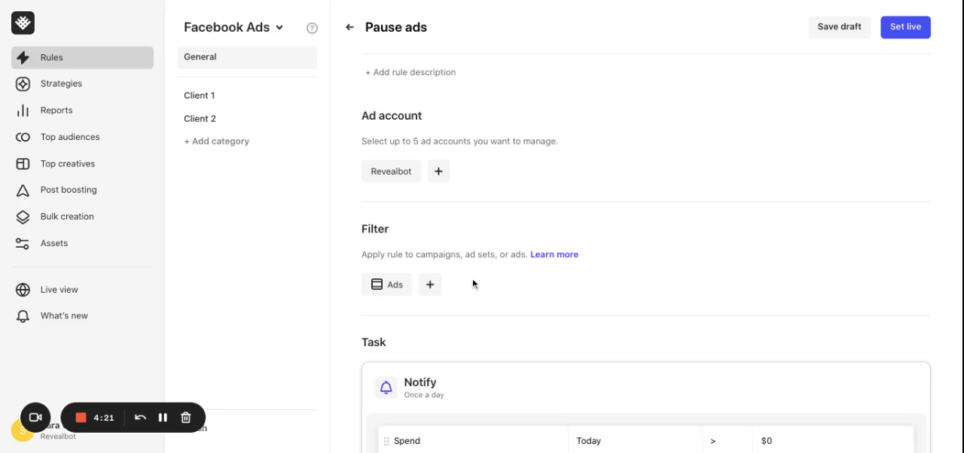
click(435, 284)
scroll(479, 192, down, 3)
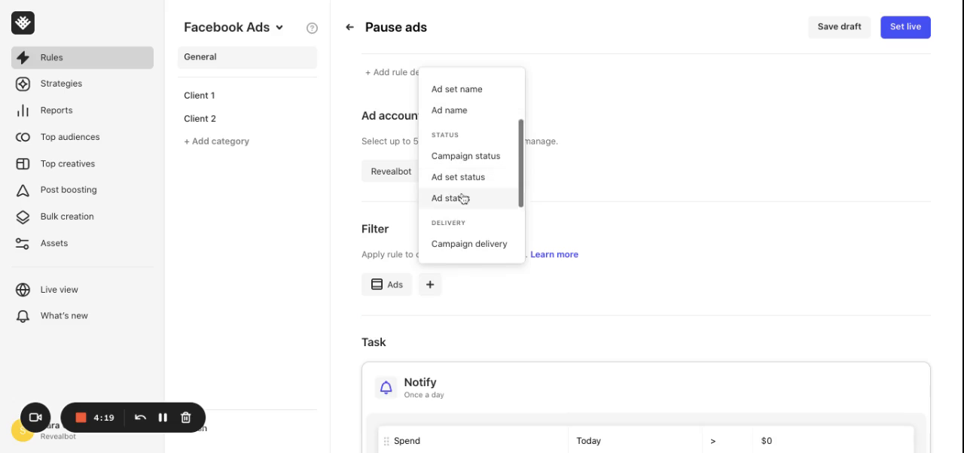
click(463, 197)
click(483, 244)
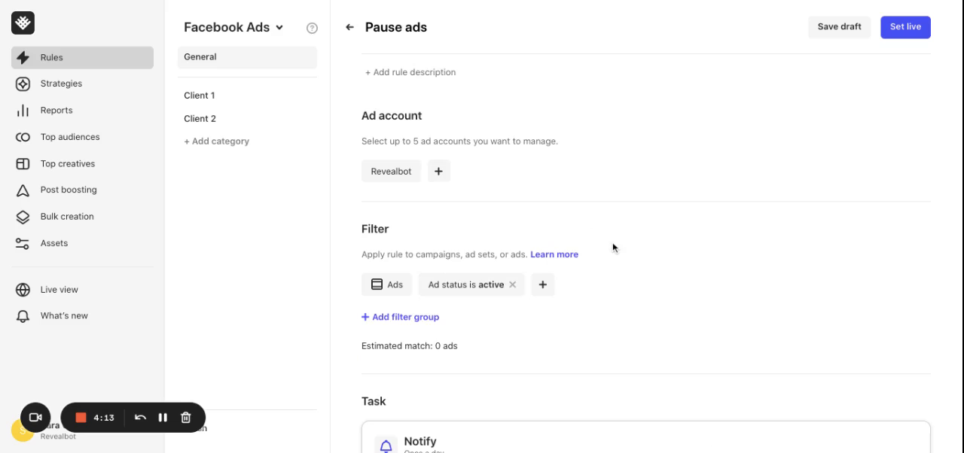
click(541, 289)
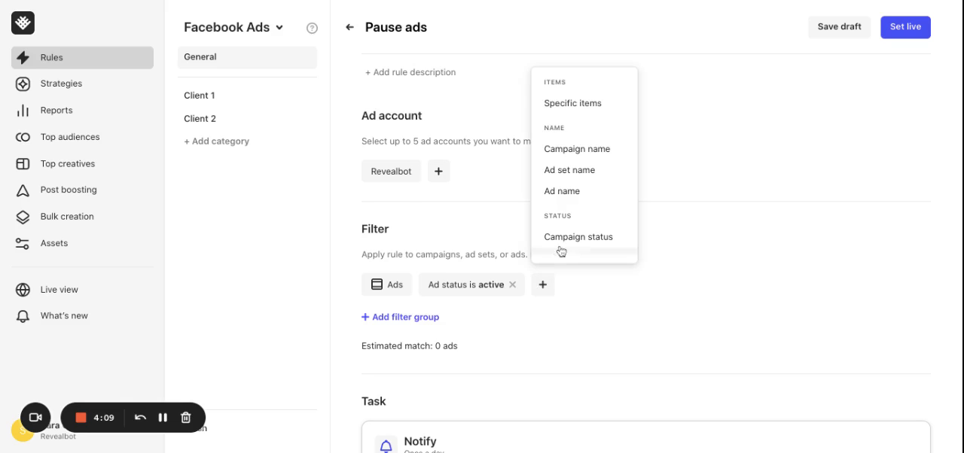
click(582, 151)
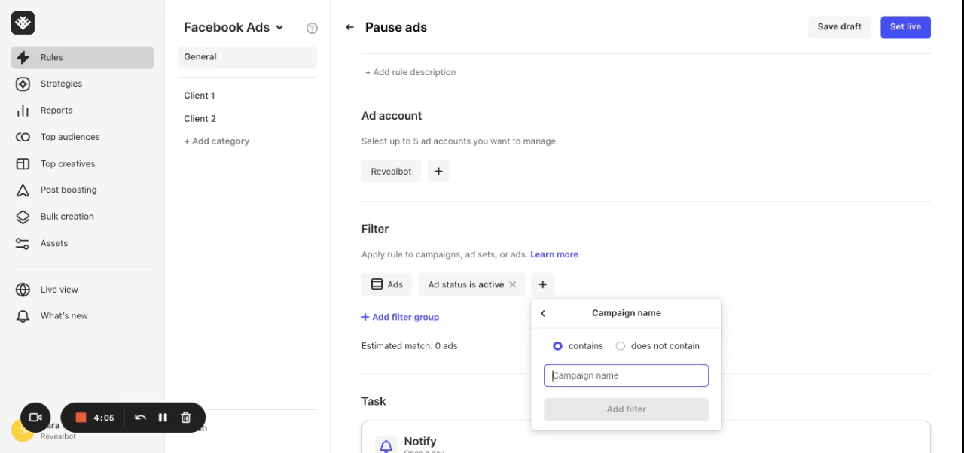
text(reach)
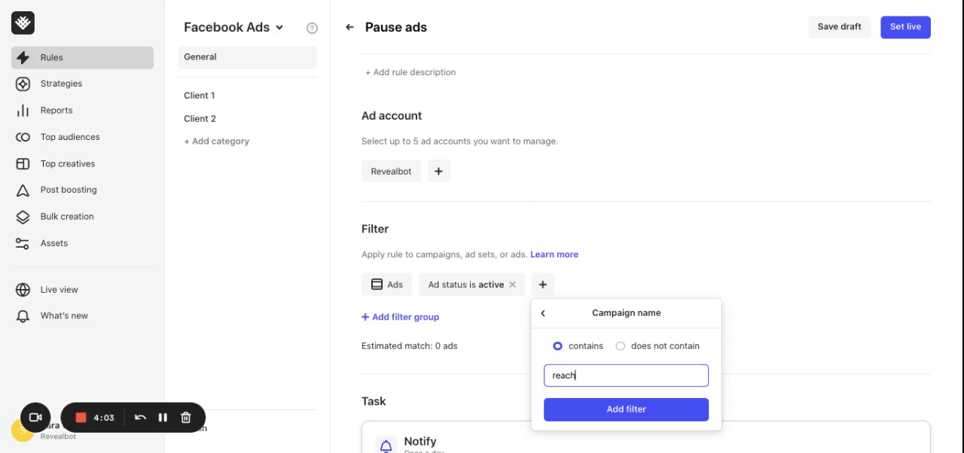
click(824, 221)
Step: Change the task's action from Notify to Pause and save it
scroll(824, 221, down, 1)
scroll(823, 224, down, 2)
click(418, 354)
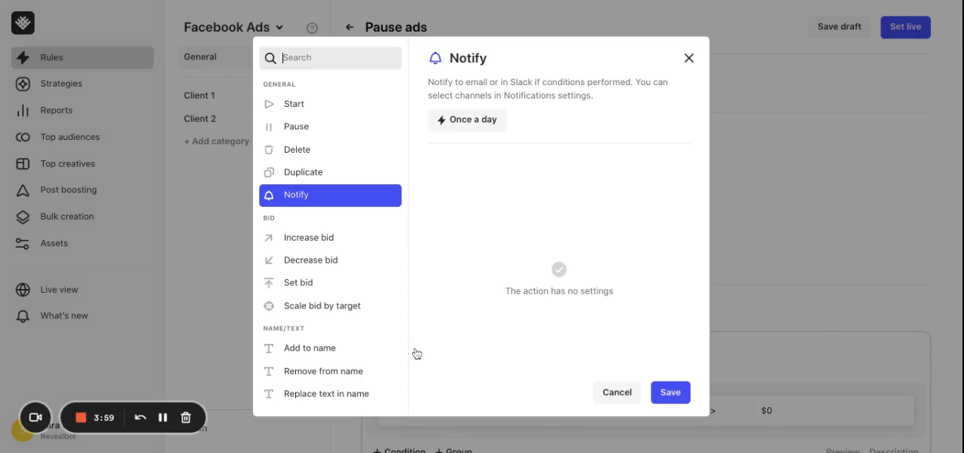
click(310, 128)
click(670, 393)
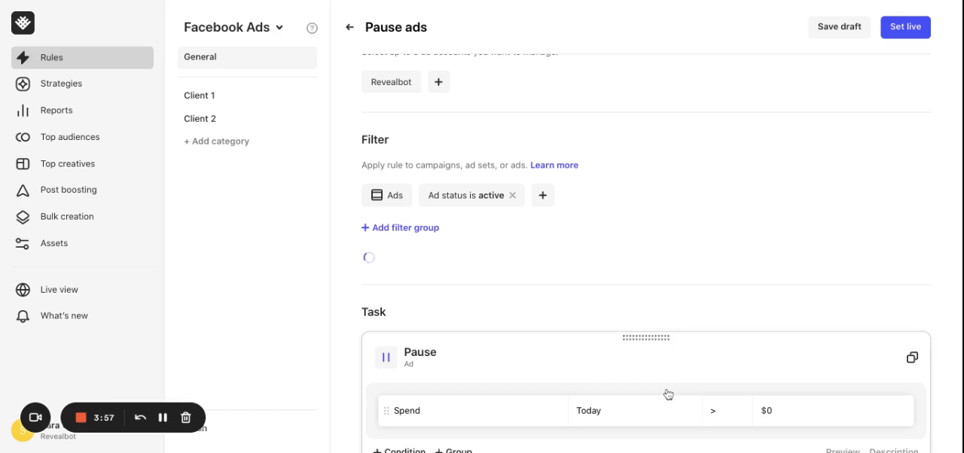
Step: Set the Pause task's condition to the Website purchase ROAS metric over Today and yesterday
scroll(716, 275, down, 2)
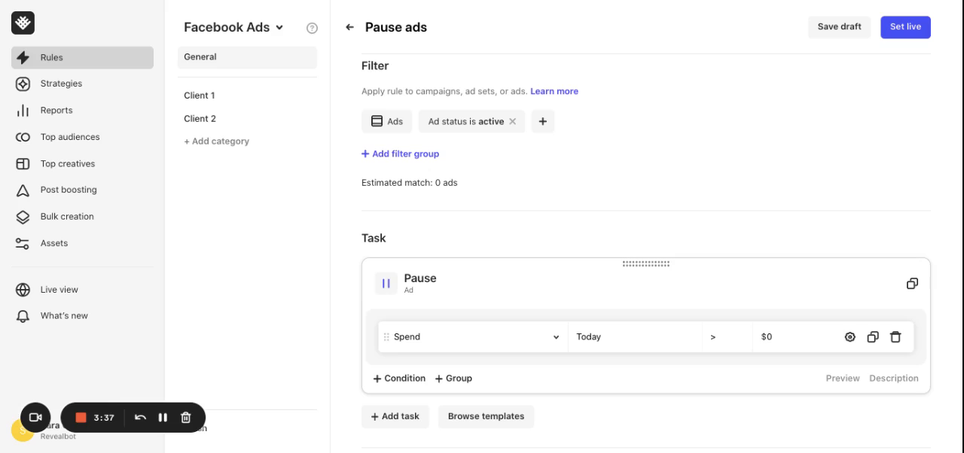
click(433, 339)
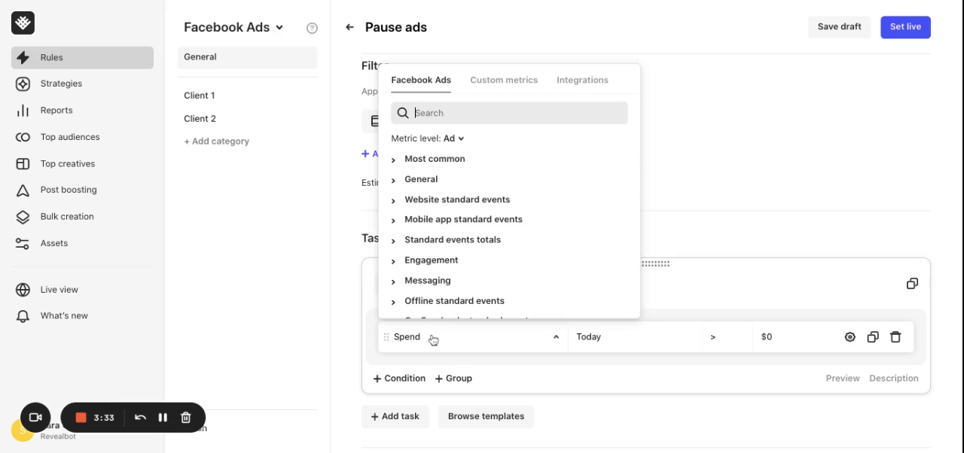
text(webs)
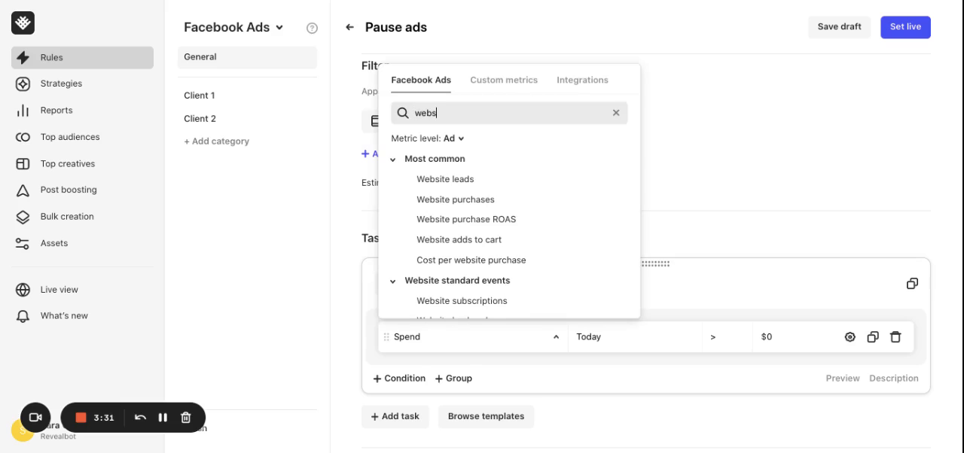
click(491, 220)
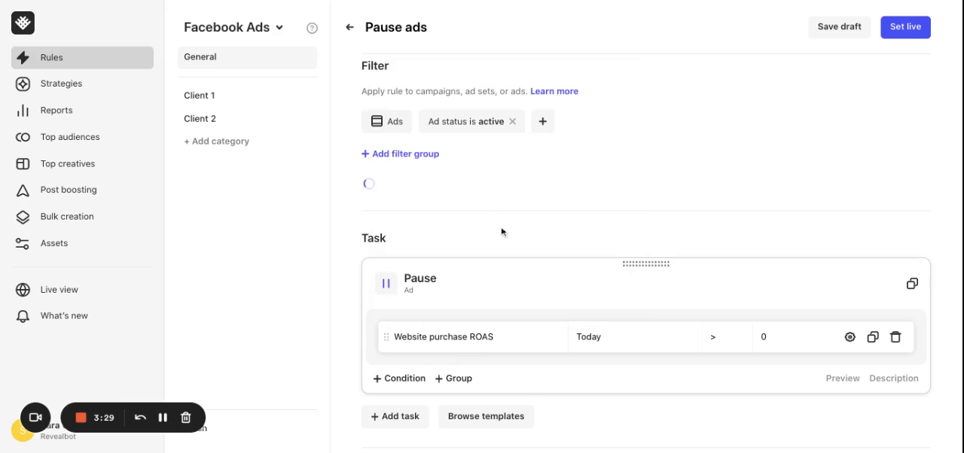
click(593, 337)
click(647, 205)
Step: Set the ROAS condition to less than 1 and show the Pause task's preview
click(730, 332)
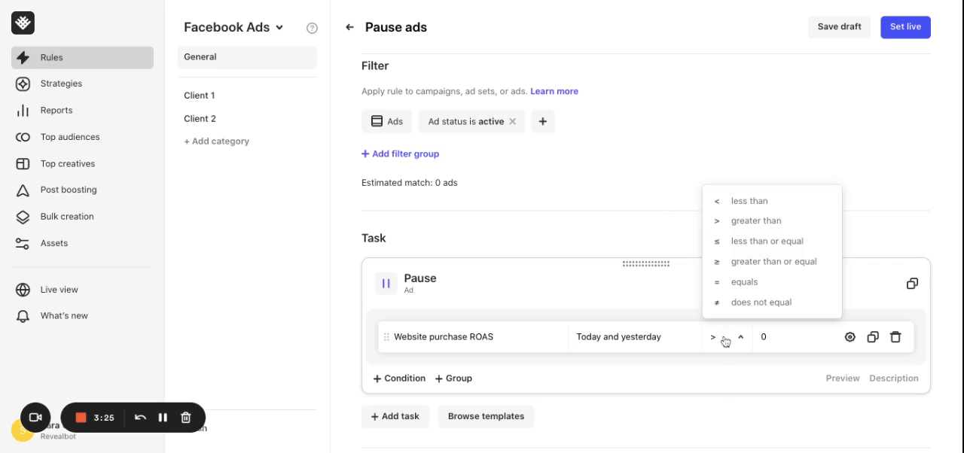
click(751, 205)
click(778, 331)
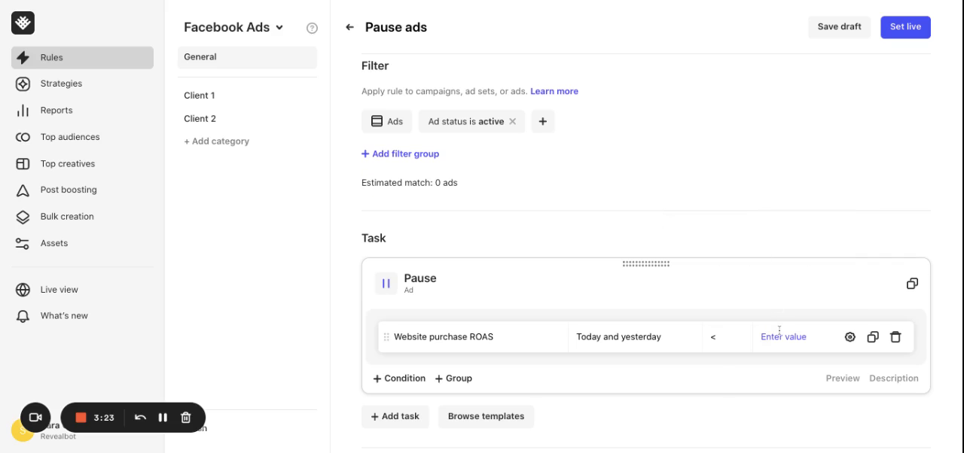
text(1)
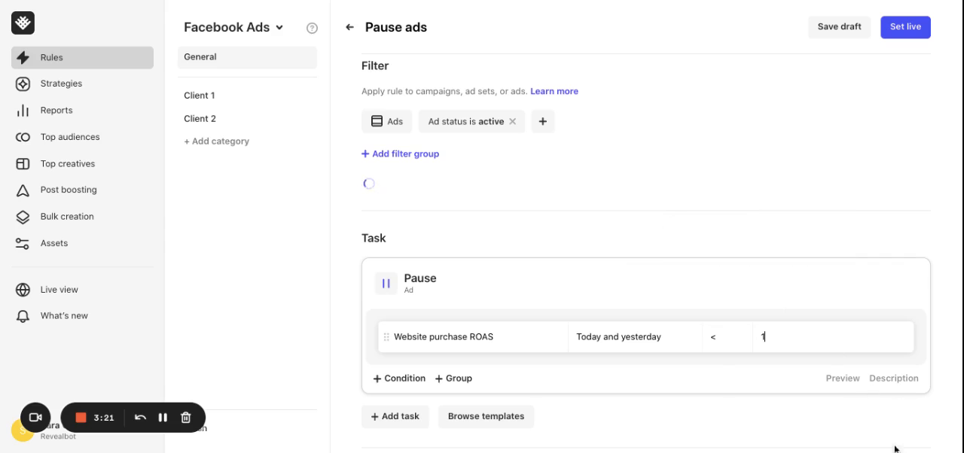
click(843, 379)
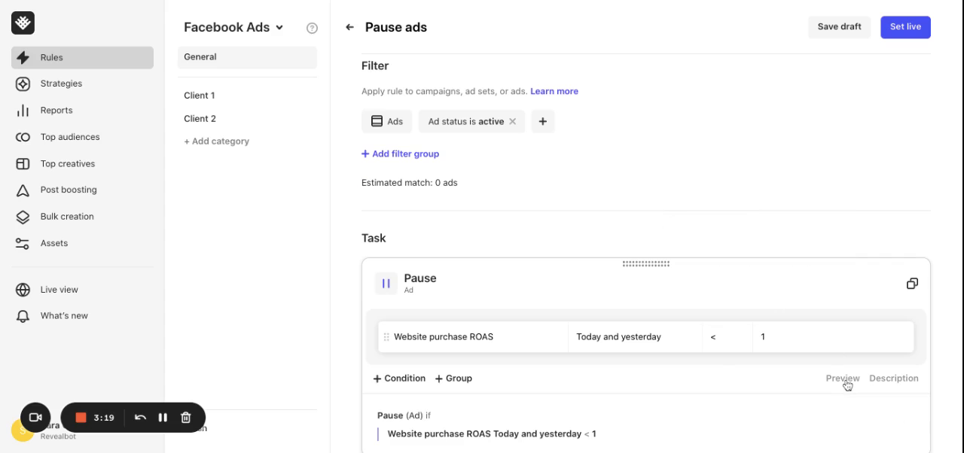
Step: Add a second condition to the Pause task using Website purchases over Today and yesterday
scroll(667, 281, down, 2)
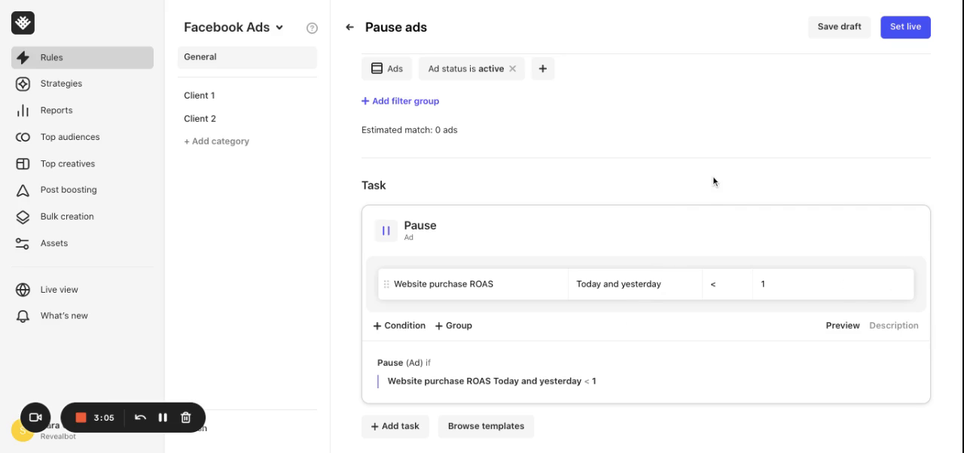
click(411, 329)
click(437, 317)
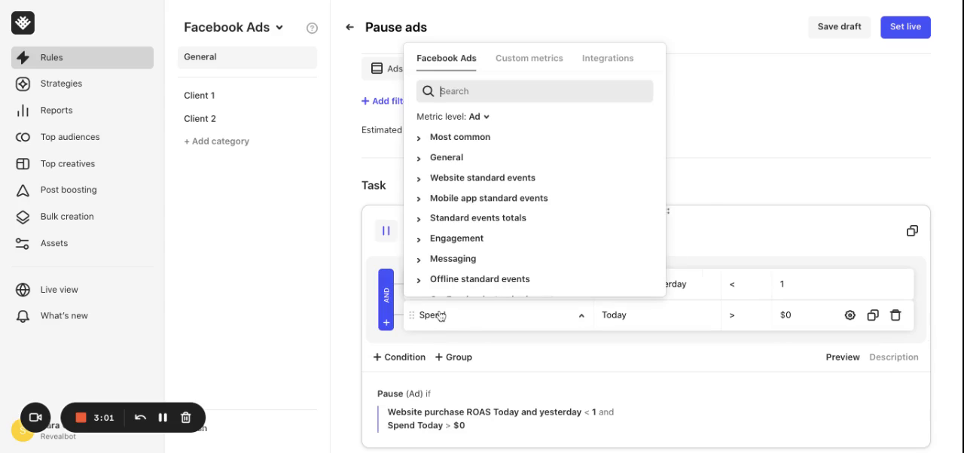
text(webs)
click(491, 181)
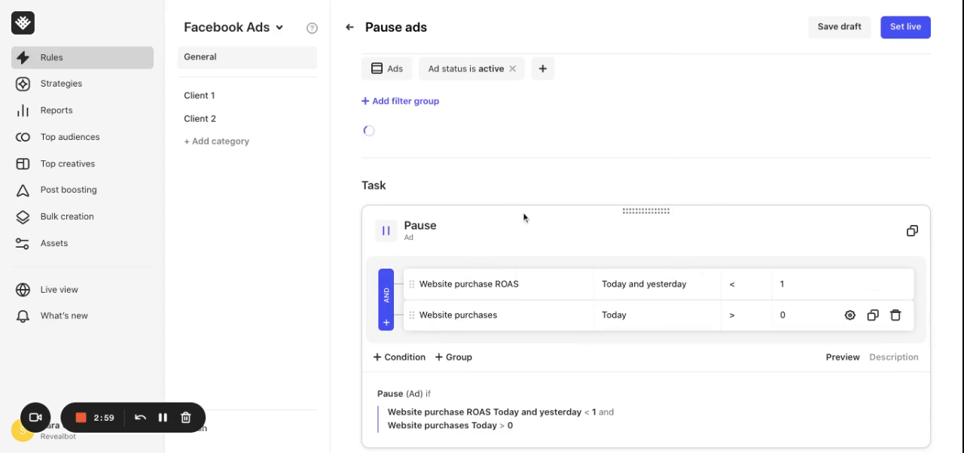
click(624, 316)
click(653, 183)
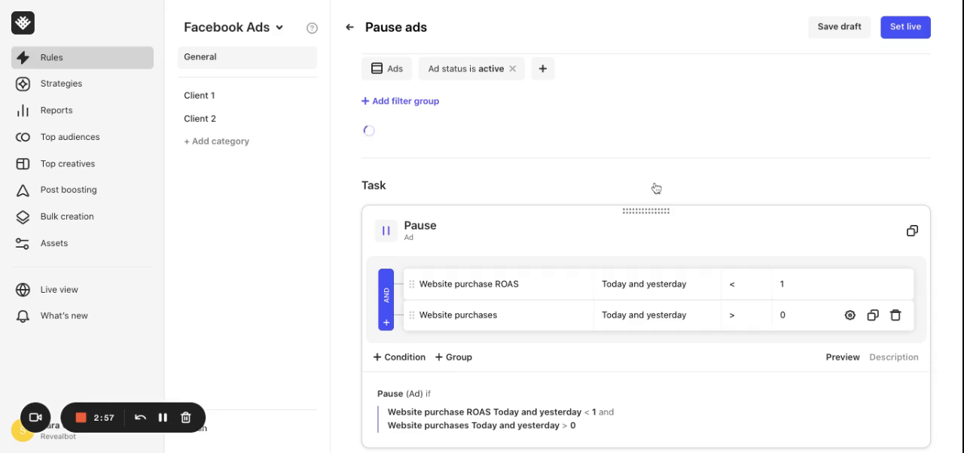
Step: Set the Website purchases condition to greater than or equal to 1
click(730, 314)
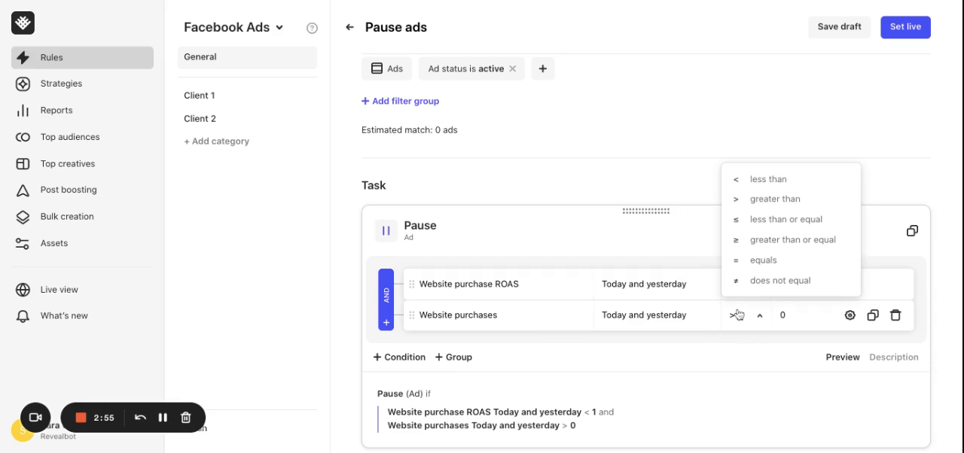
click(779, 241)
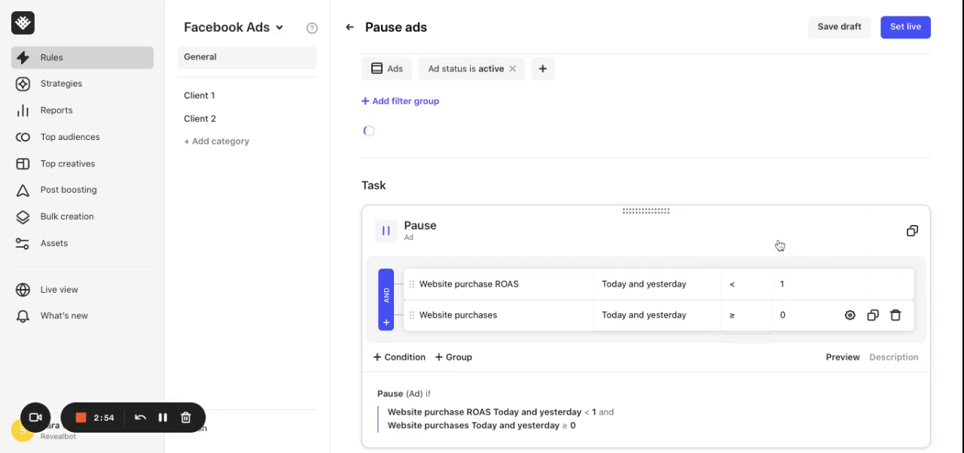
click(796, 316)
key(BackSpace)
text(1)
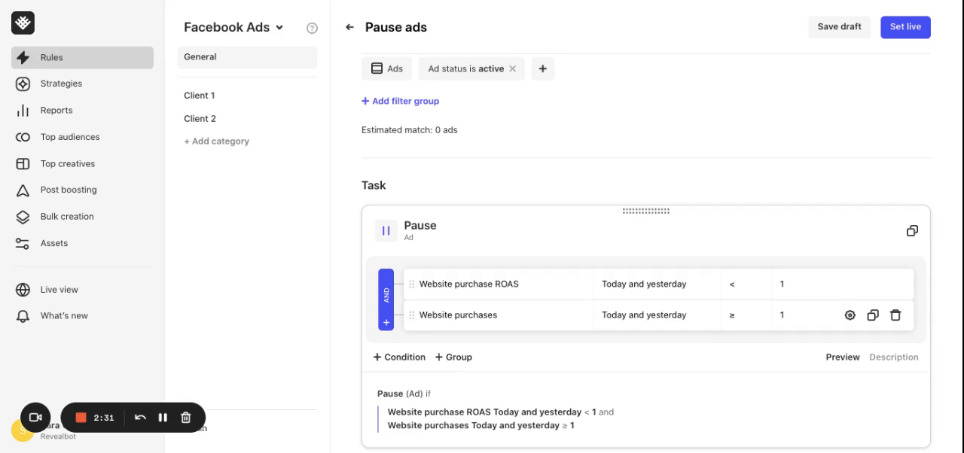
Step: Add two nested condition groups below the existing conditions of the Pause task
scroll(627, 317, down, 2)
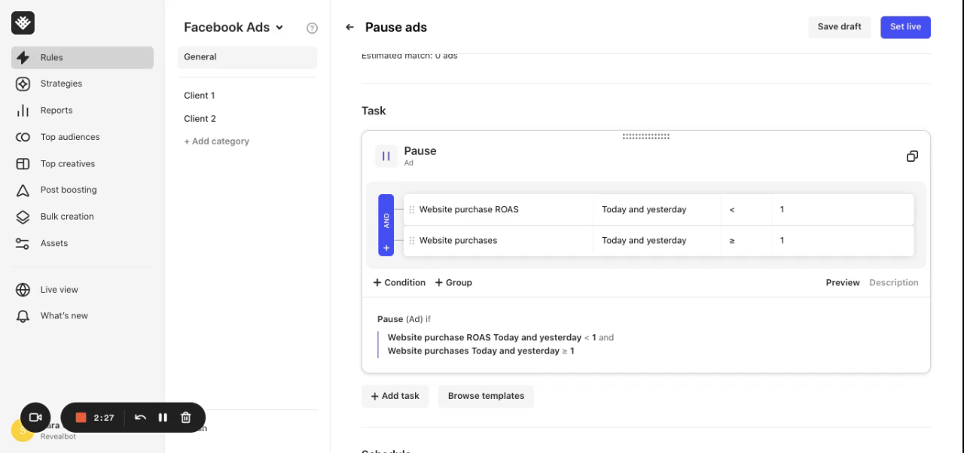
click(457, 284)
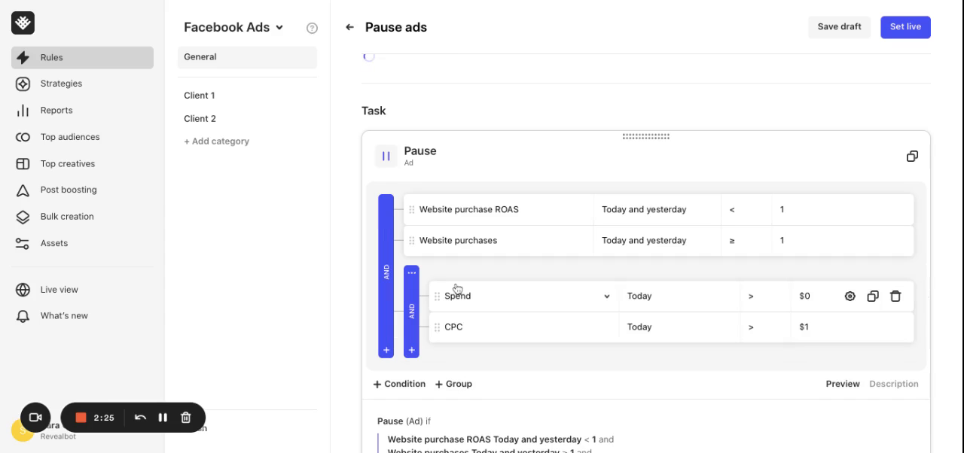
scroll(457, 288, down, 1)
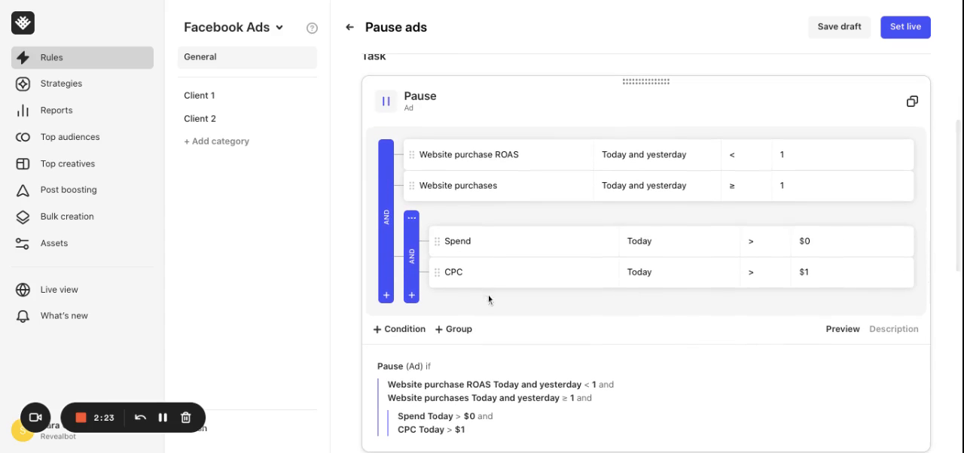
click(454, 329)
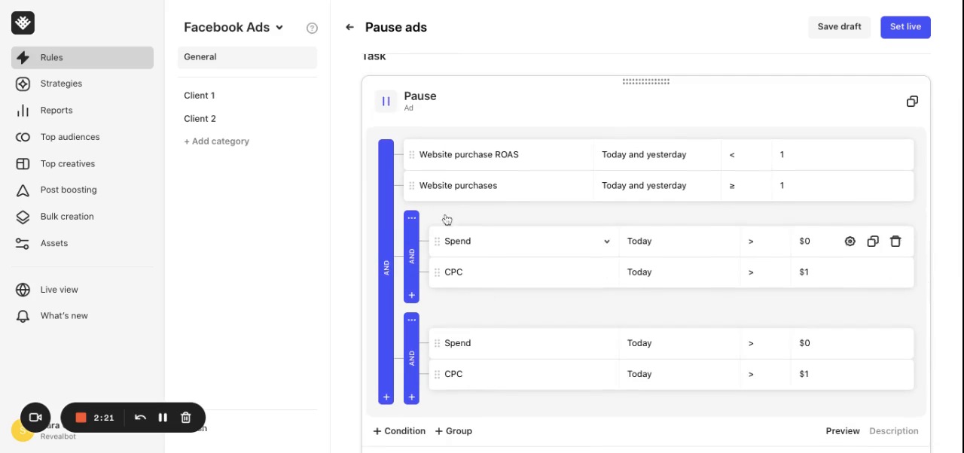
Step: Move the Website purchases and Website purchase ROAS conditions into the first group and delete its default Spend and CPC conditions
drag(413, 160, 432, 221)
drag(413, 155, 416, 158)
click(895, 186)
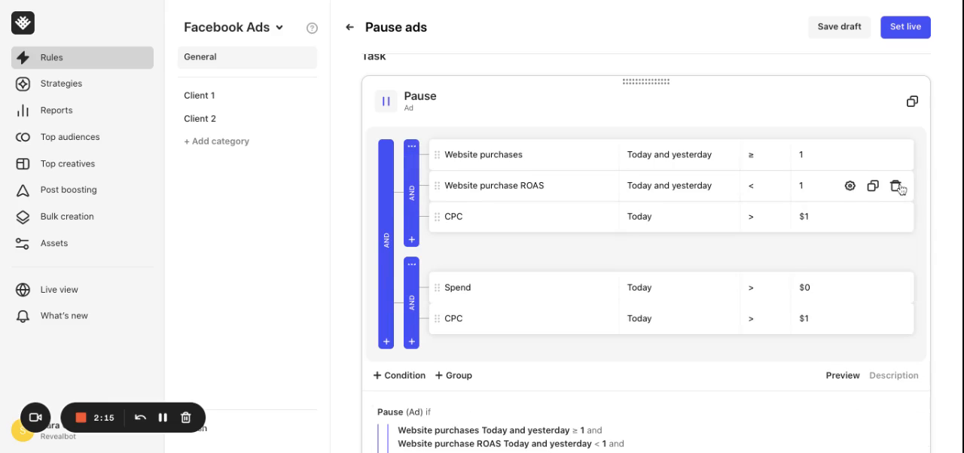
click(895, 217)
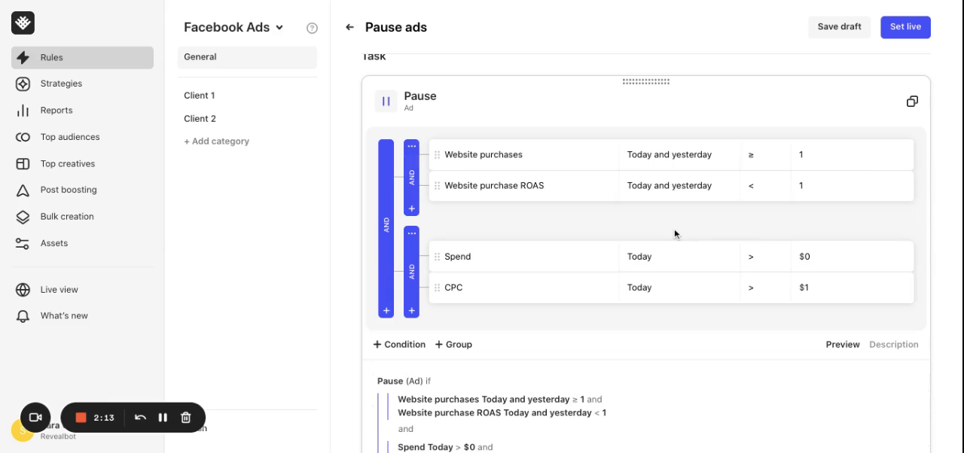
Step: Join the two condition groups with OR and change the second group's Spend condition to Website purchases over Today and yesterday
click(387, 220)
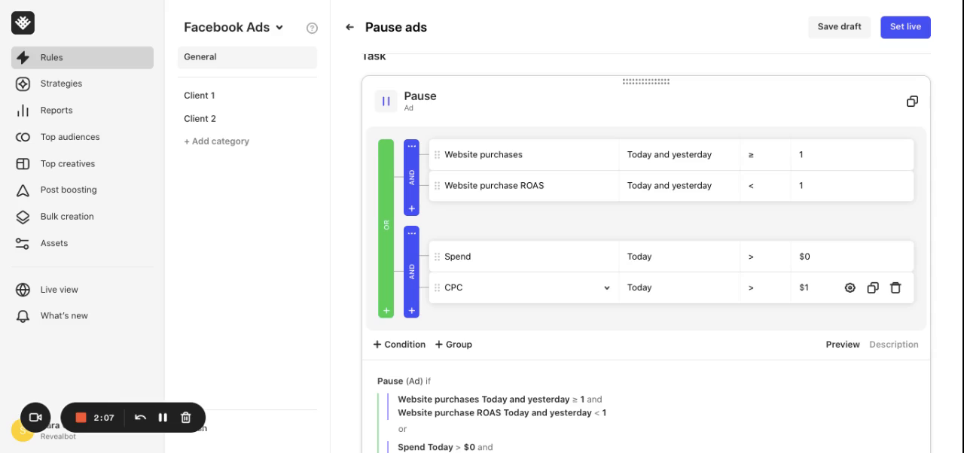
click(460, 262)
text(webs)
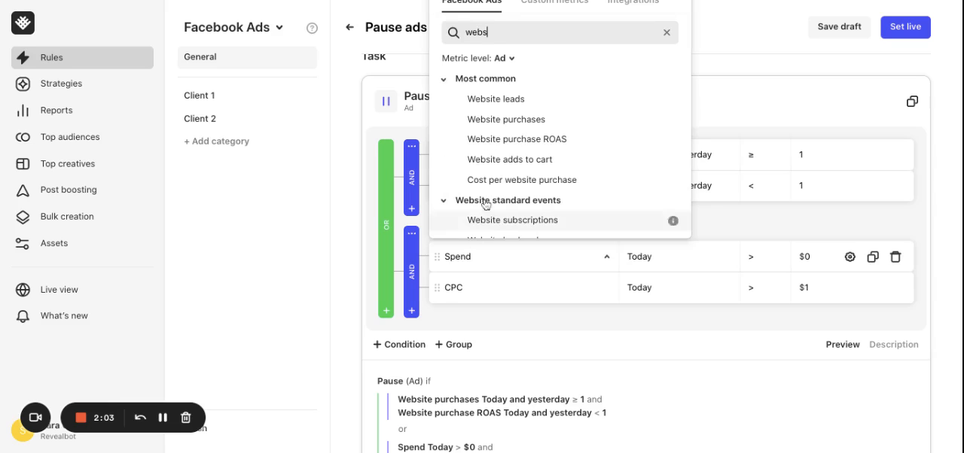
click(520, 120)
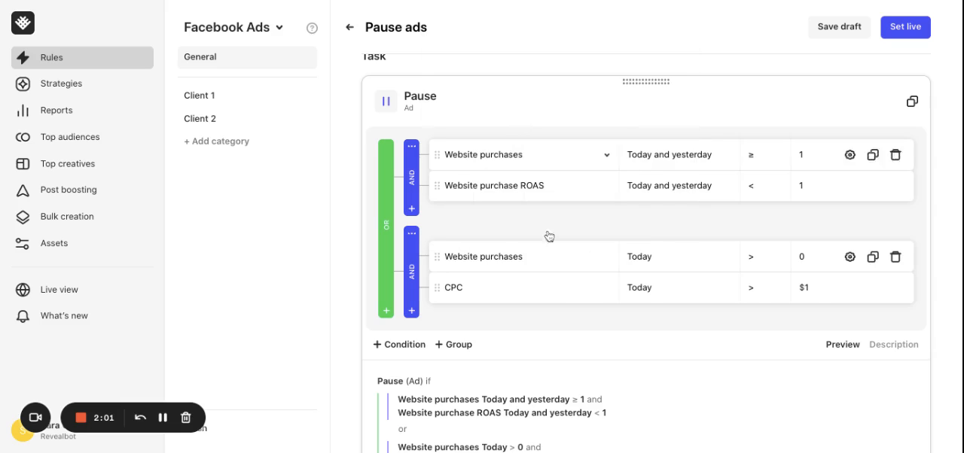
click(656, 258)
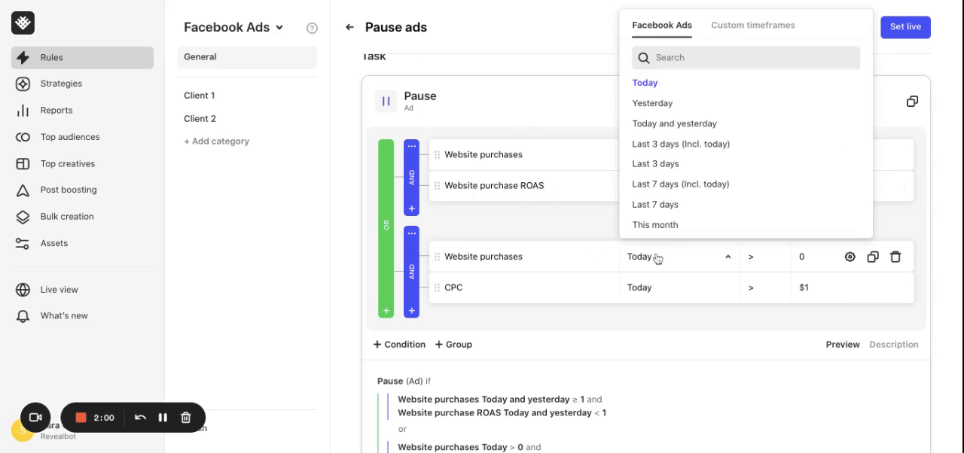
click(688, 124)
Step: Set the second group's Website purchases condition to less than 1
click(765, 260)
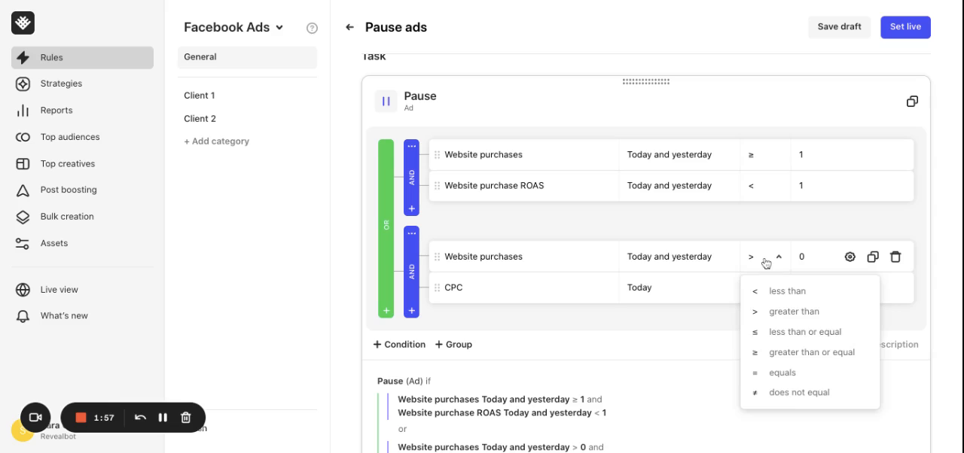
click(786, 291)
click(818, 260)
key(BackSpace)
text(1)
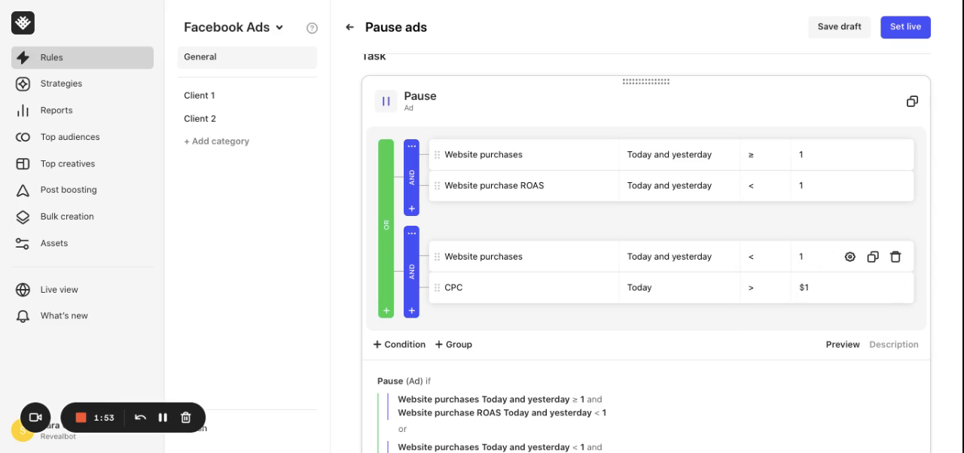
Step: Change the second group's CPC condition to Spend over Today and yesterday
click(497, 290)
text(spe)
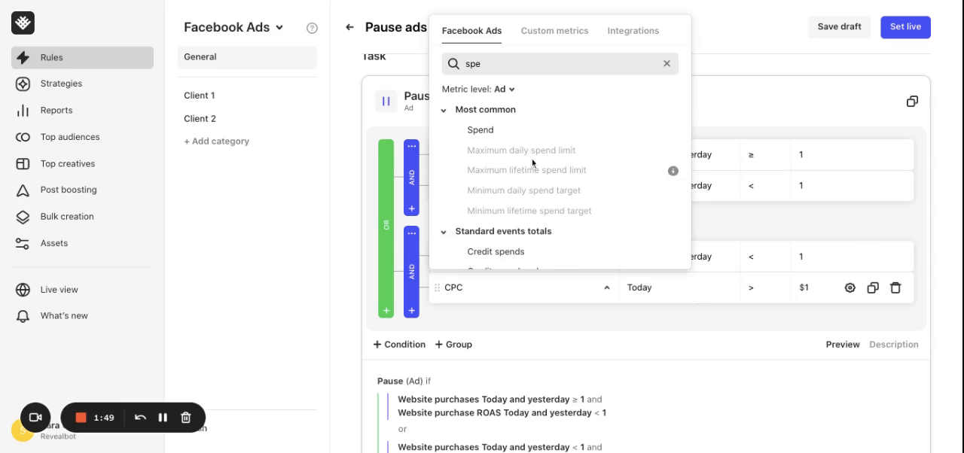
click(501, 132)
click(662, 293)
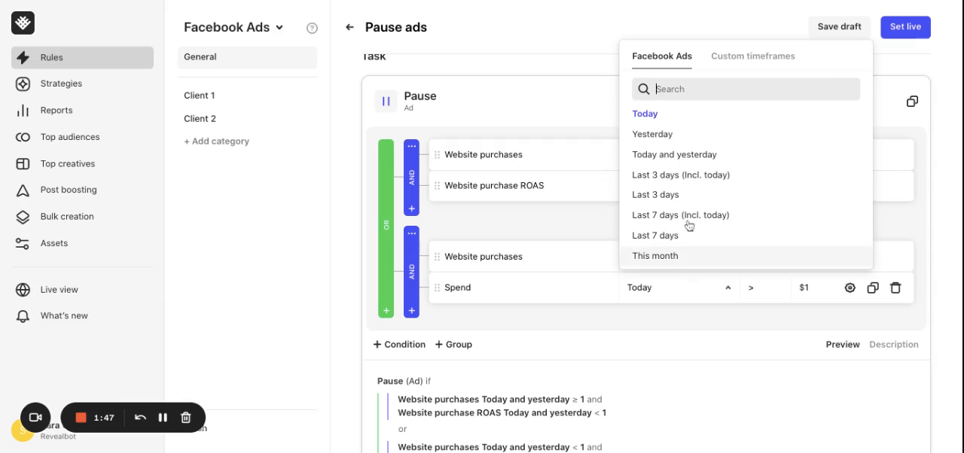
click(690, 158)
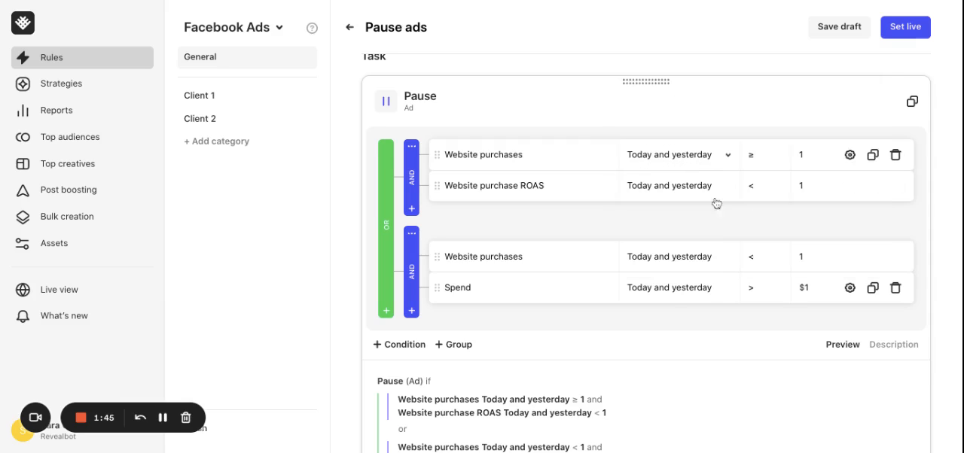
Step: Set the Spend condition to greater than or equal to $30
click(763, 298)
click(792, 386)
key(BackSpace)
text(30)
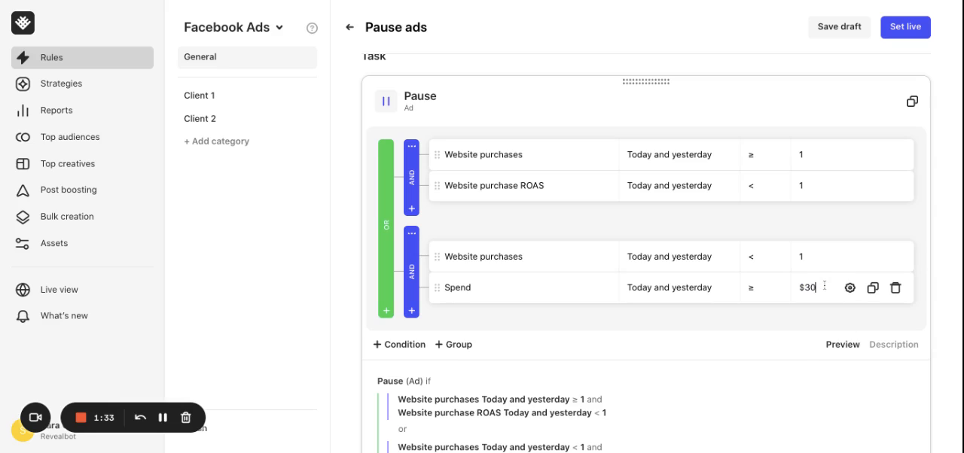
Step: Check the run frequency choices, set the rule's schedule to run on specific days and times, and expand its additional options
scroll(717, 328, down, 5)
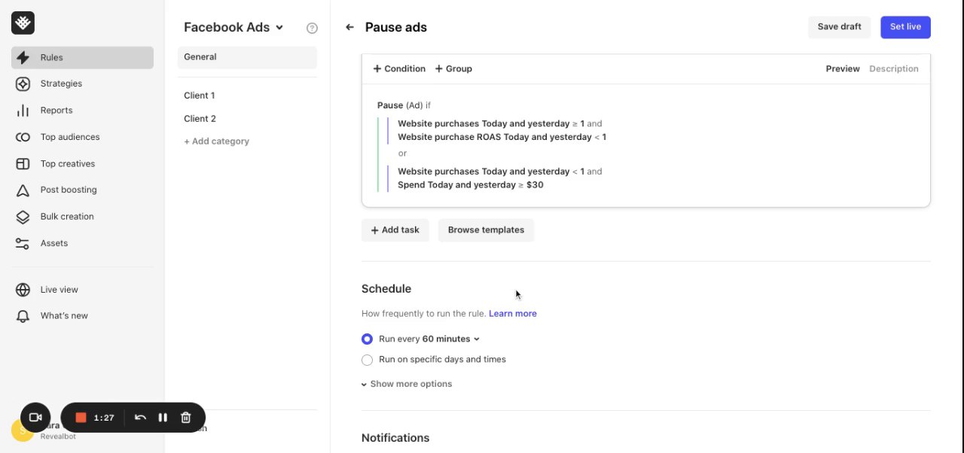
click(459, 340)
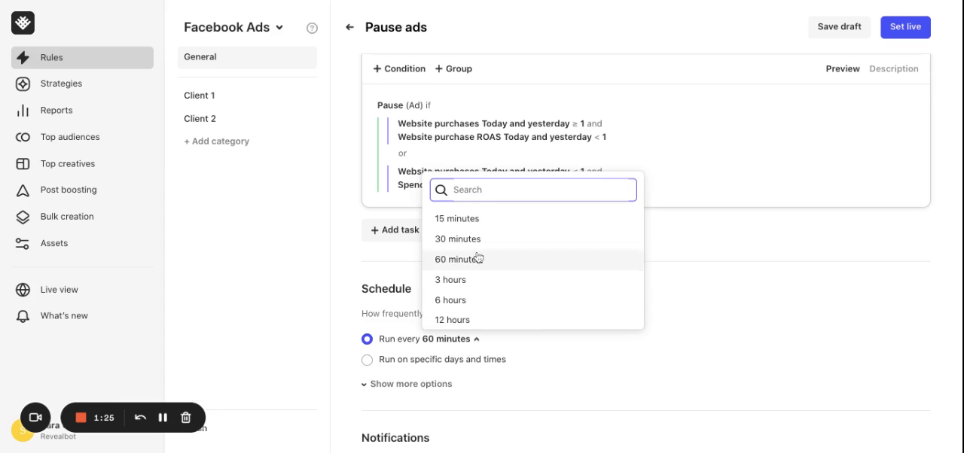
click(688, 305)
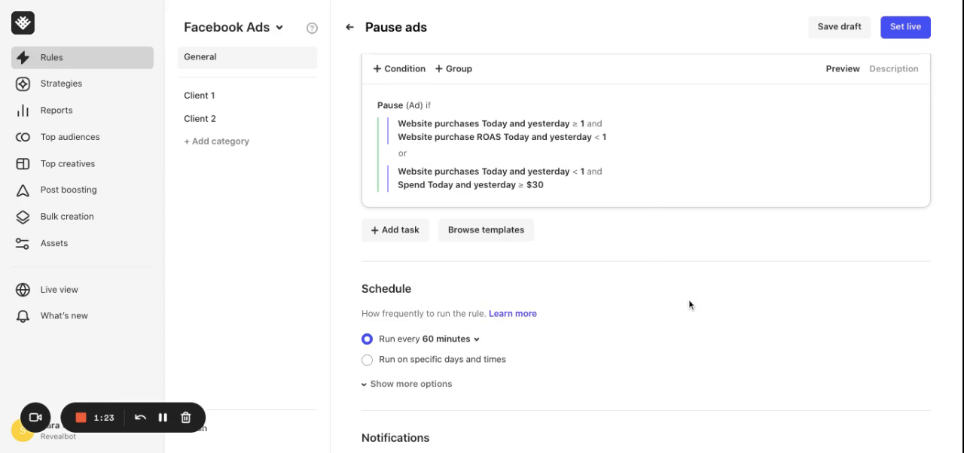
scroll(689, 305, down, 2)
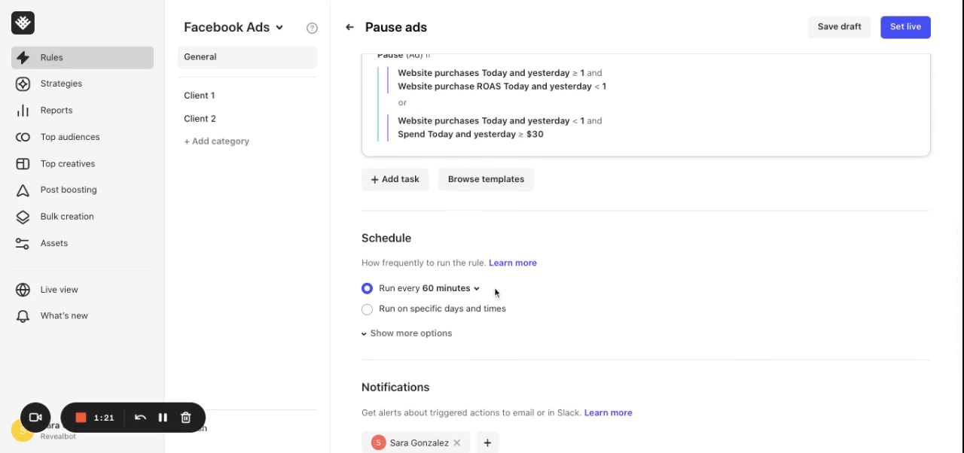
click(366, 309)
scroll(555, 288, down, 1)
scroll(555, 287, down, 1)
scroll(724, 304, down, 2)
scroll(724, 304, down, 10)
scroll(575, 211, down, 2)
click(426, 187)
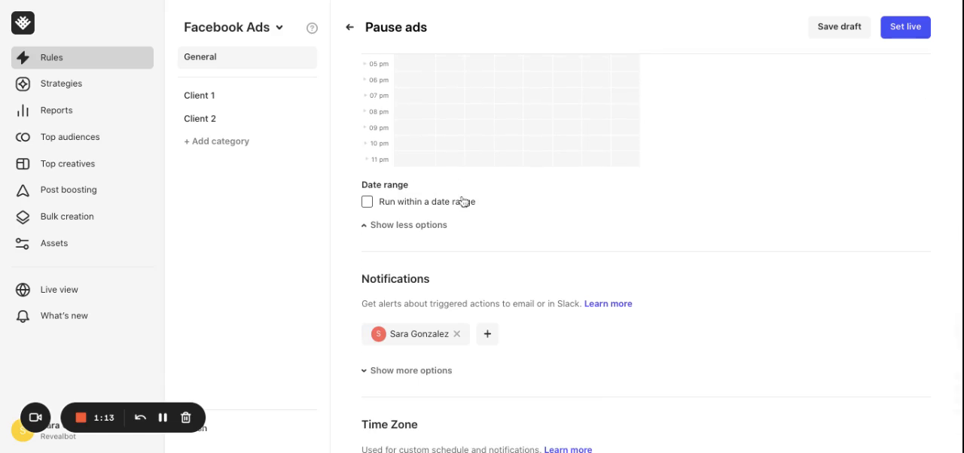
Step: Examine the available notification recipients and the additional notification options
scroll(574, 209, down, 2)
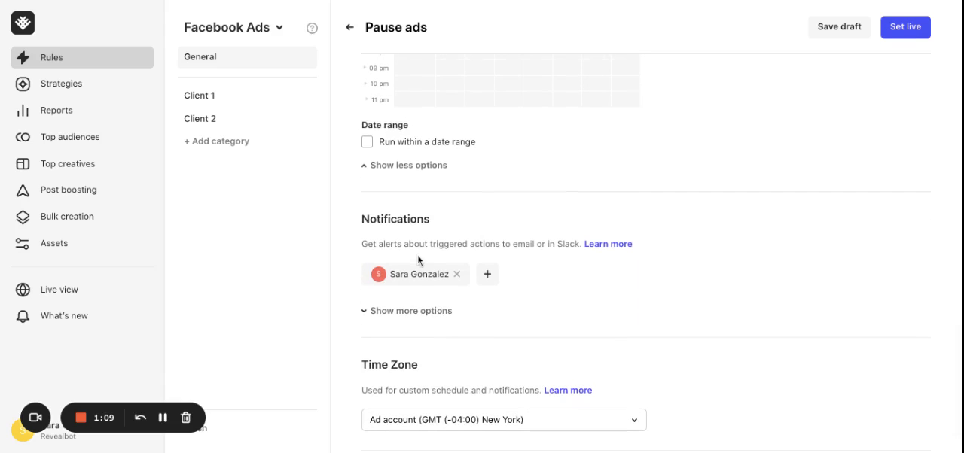
click(488, 276)
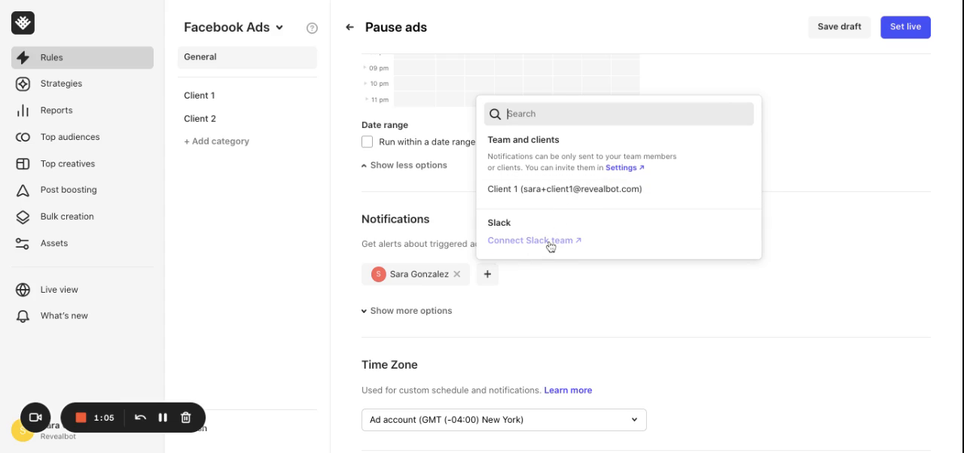
click(772, 321)
scroll(775, 321, down, 2)
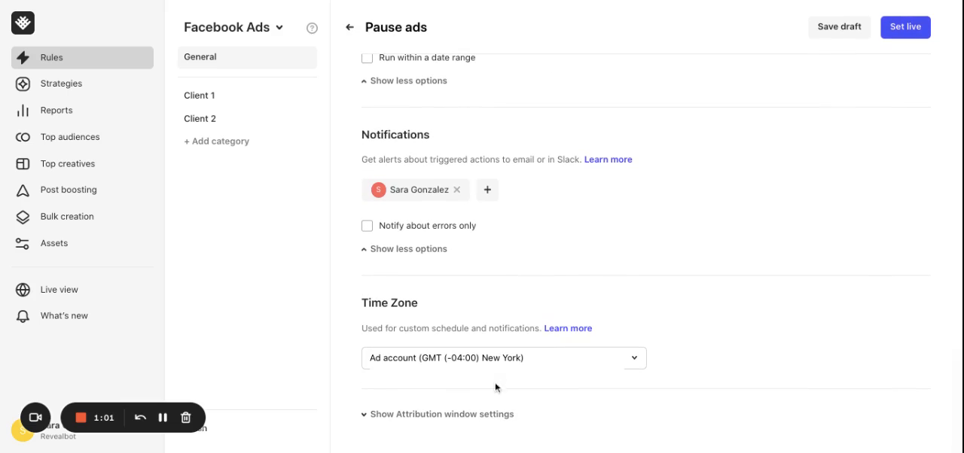
Step: Expand the attribution window settings, turn off the ad set attribution window and view the alternative windows
click(417, 415)
scroll(420, 416, down, 3)
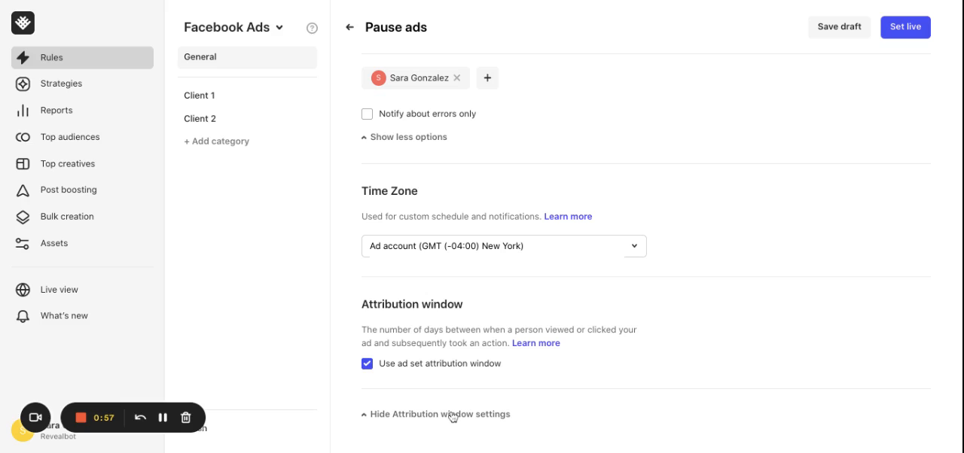
click(367, 365)
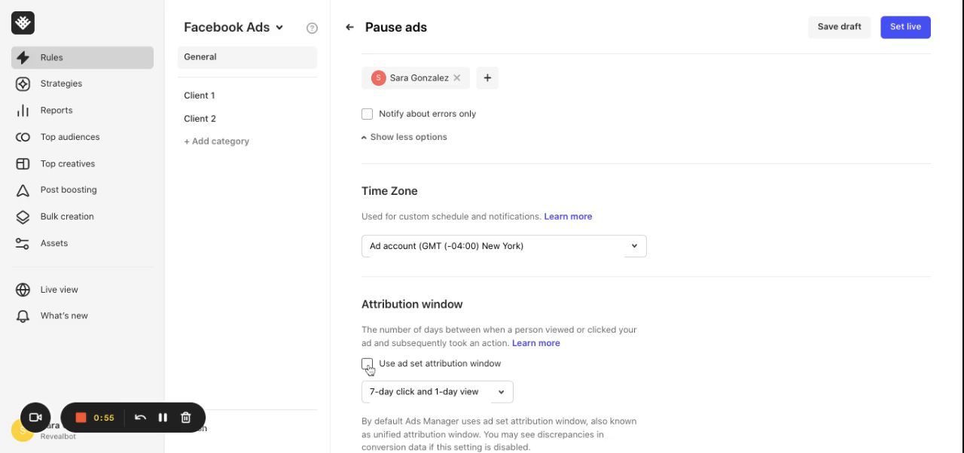
click(416, 394)
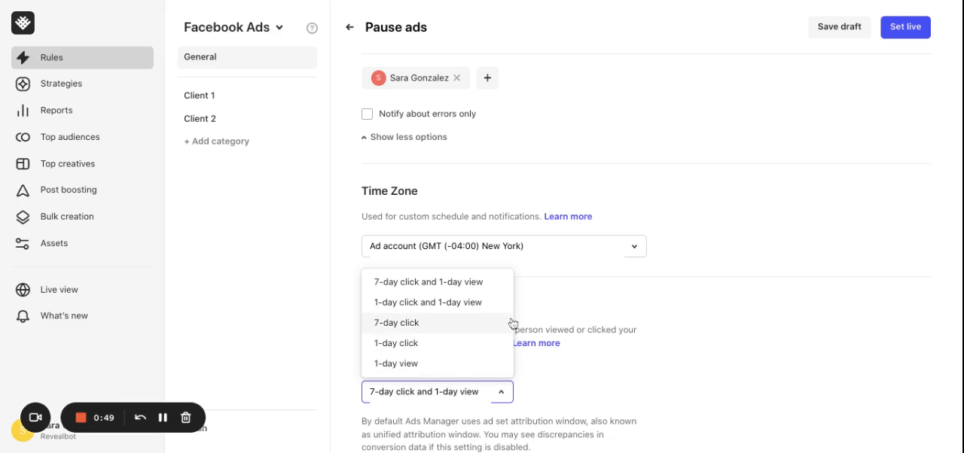
click(821, 341)
Step: Save the Pause ads rule as a draft
scroll(821, 341, up, 15)
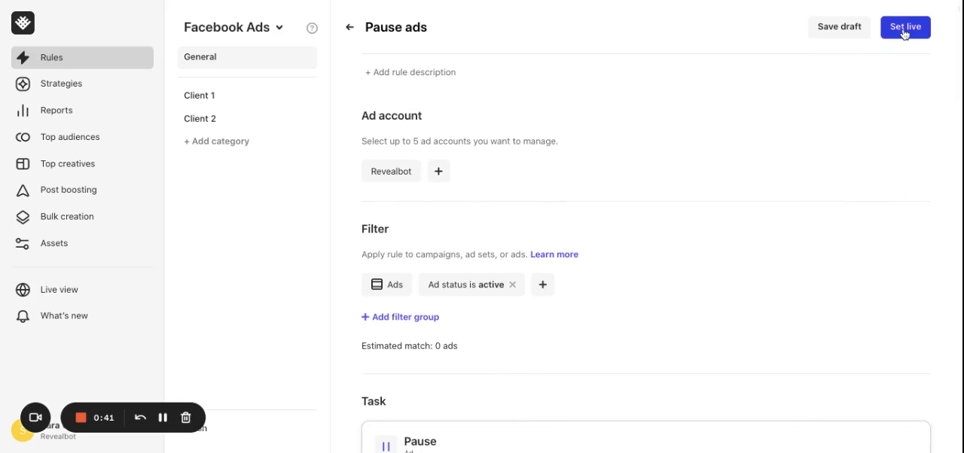
click(838, 35)
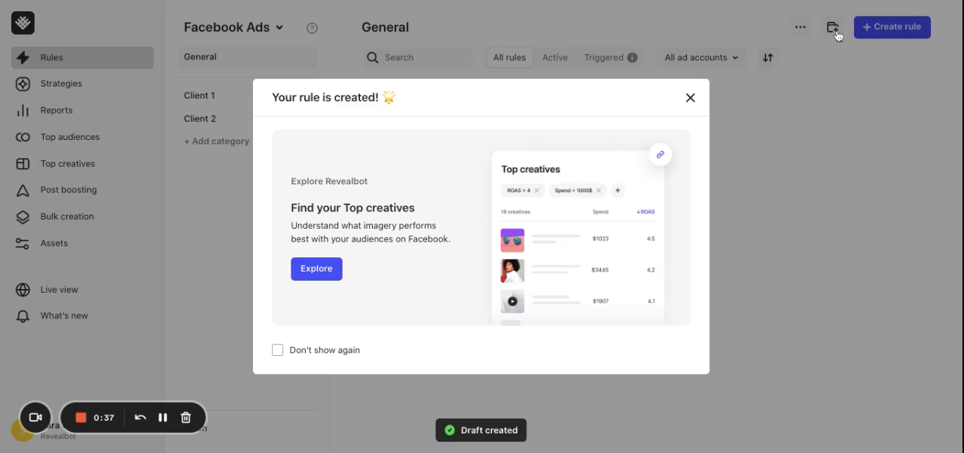